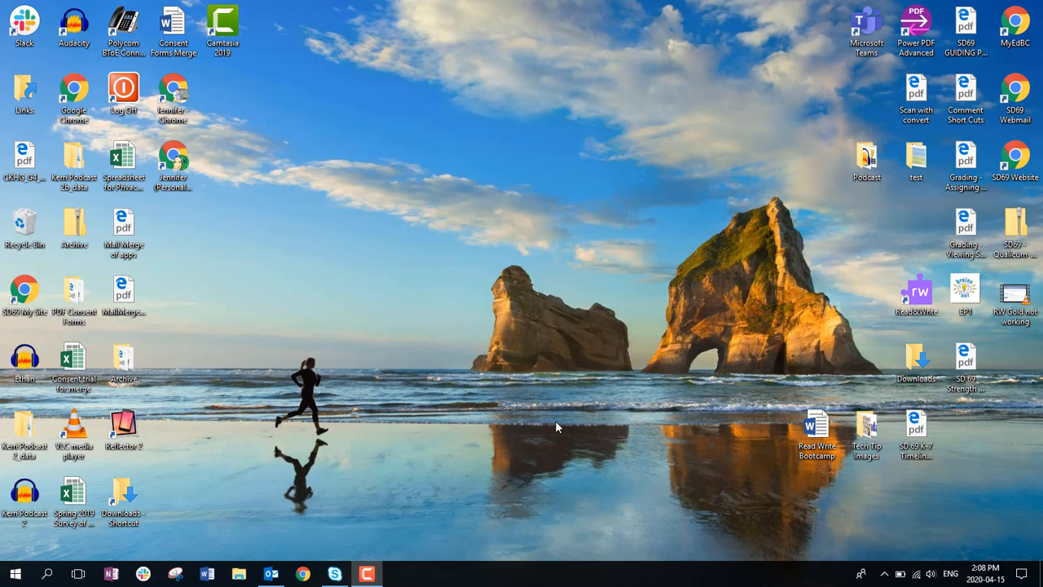
- Open Google Chrome and go to the district portal at start.sd69.bc.ca
{"action": "left_click", "coordinate": [302, 574]}
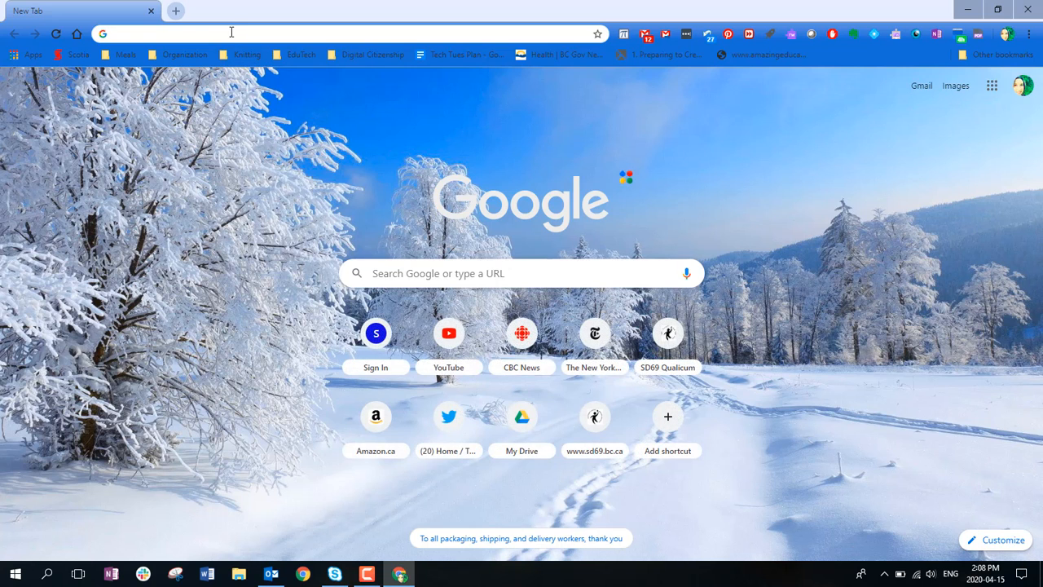
{"action": "left_click", "coordinate": [229, 32]}
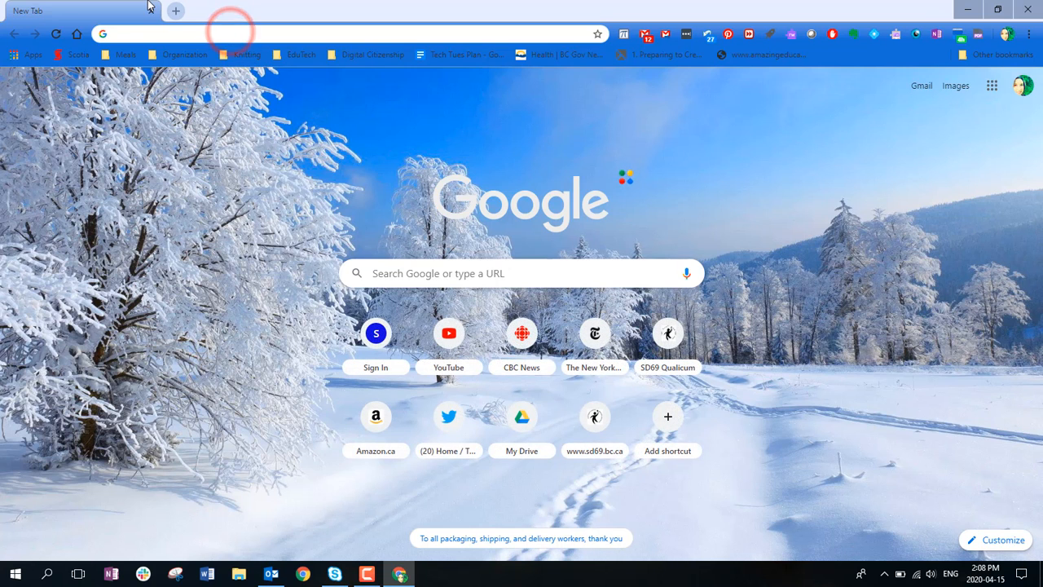
{"action": "type", "text": "start.sd"}
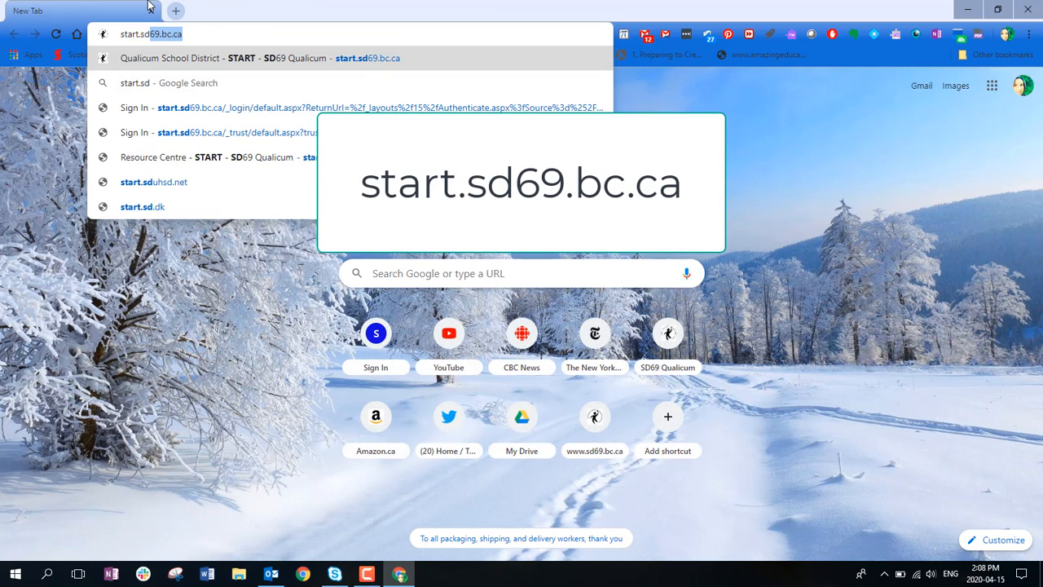
{"action": "type", "text": "69.bc.ca"}
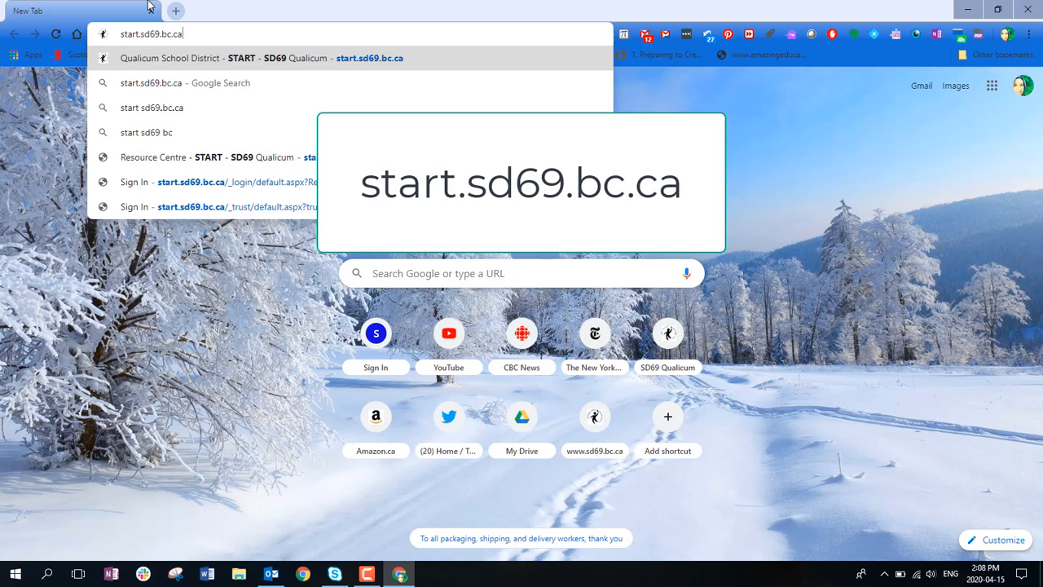
{"action": "key", "text": "Return"}
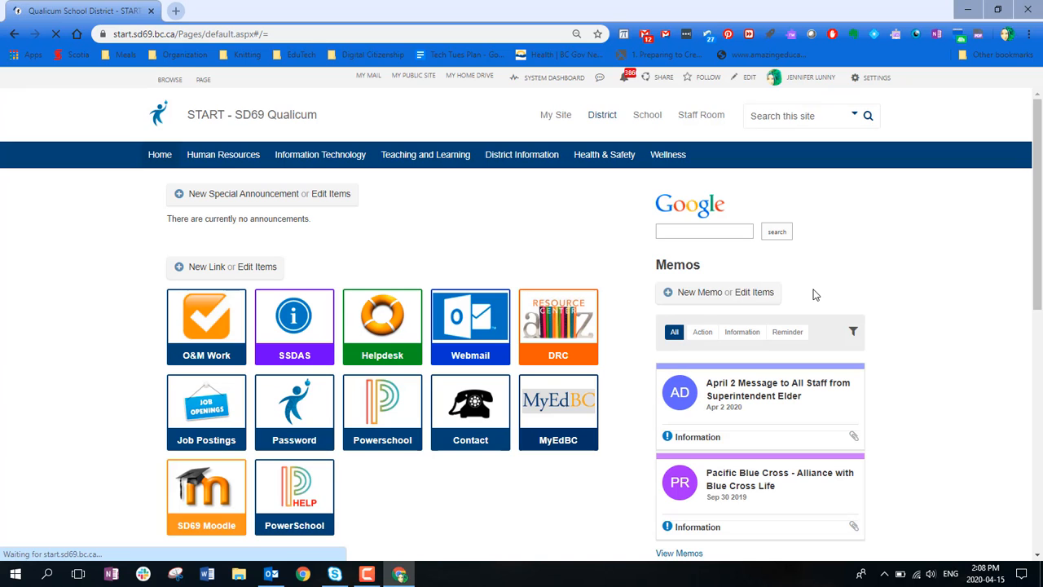
- From My Site, create a new class site titled "Remote Learning"
{"action": "left_click", "coordinate": [553, 119]}
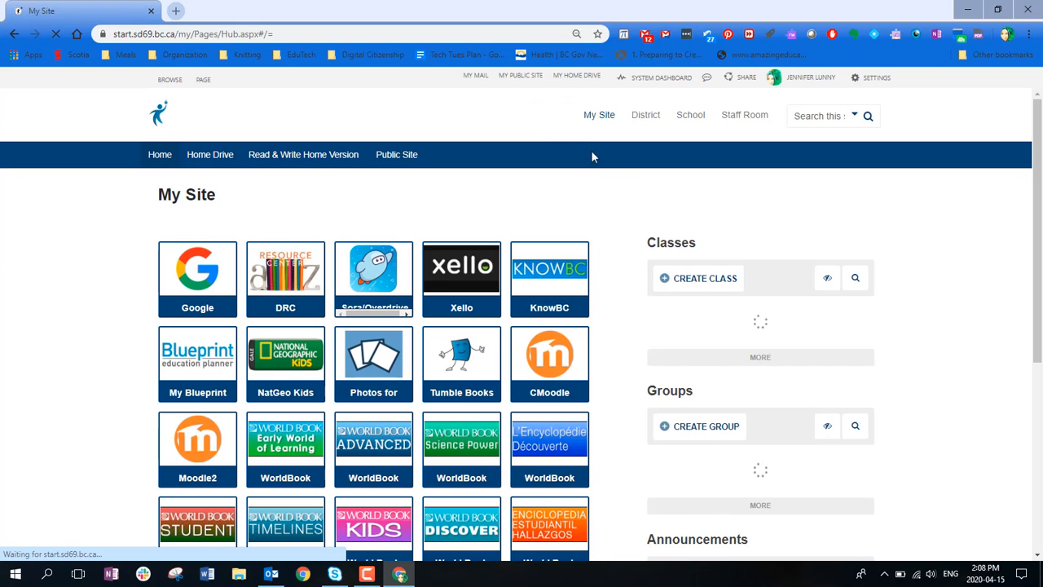
{"action": "scroll", "coordinate": [926, 449], "scroll_direction": "down", "scroll_amount": 4}
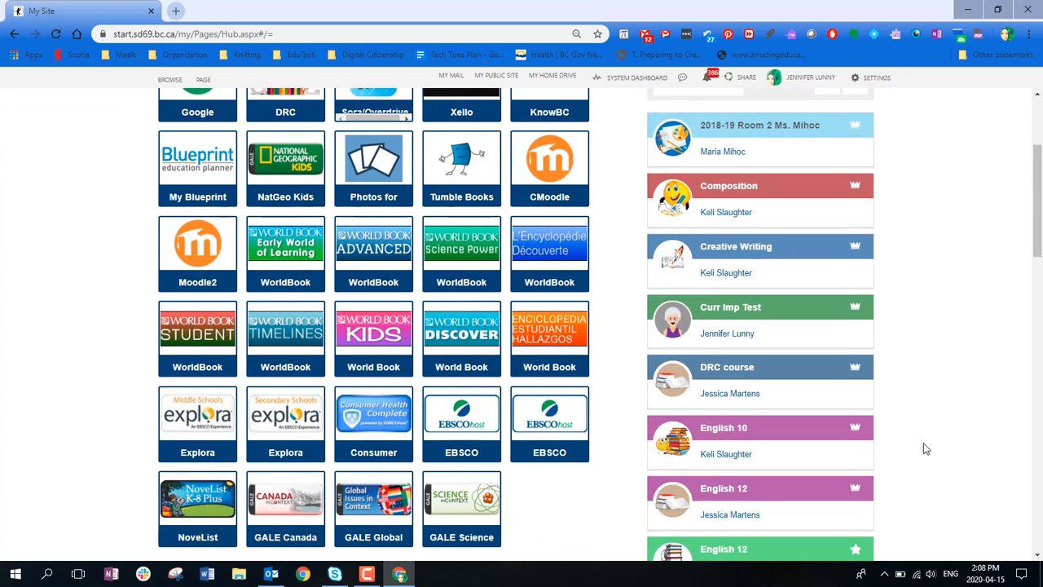
{"action": "scroll", "coordinate": [923, 447], "scroll_direction": "up", "scroll_amount": 5}
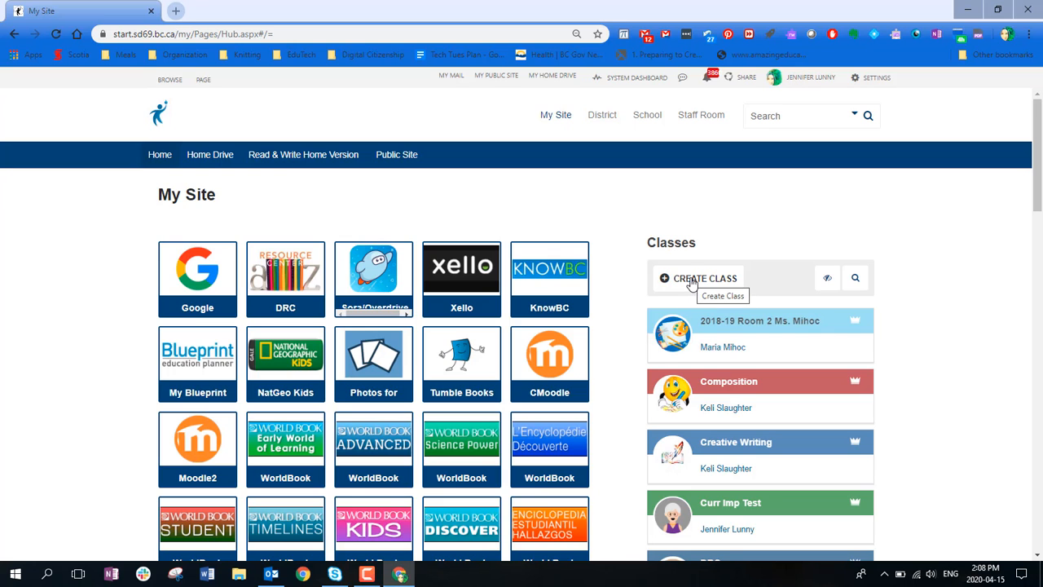
{"action": "left_click", "coordinate": [690, 280]}
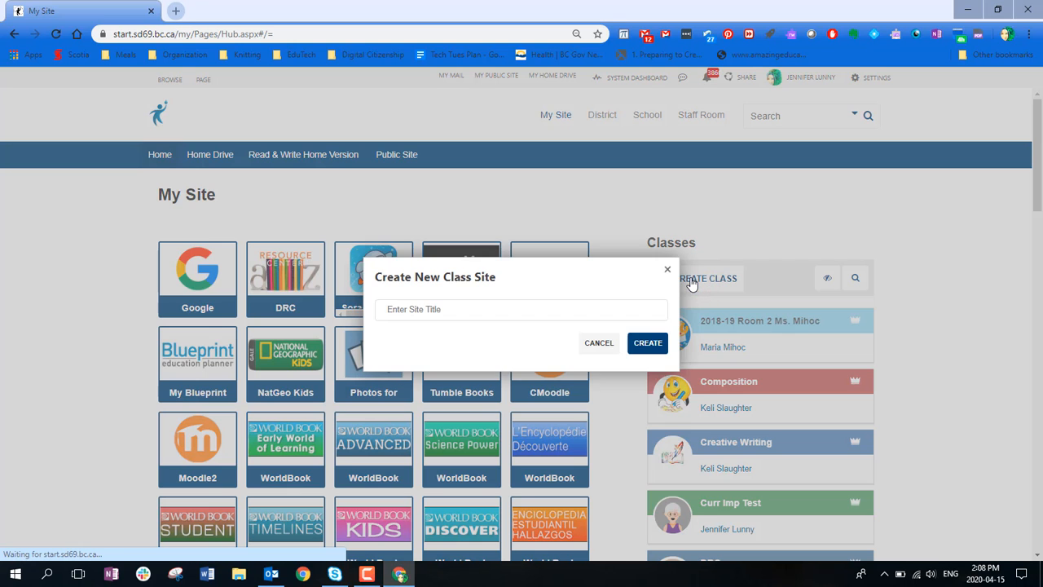
{"action": "left_click", "coordinate": [422, 309]}
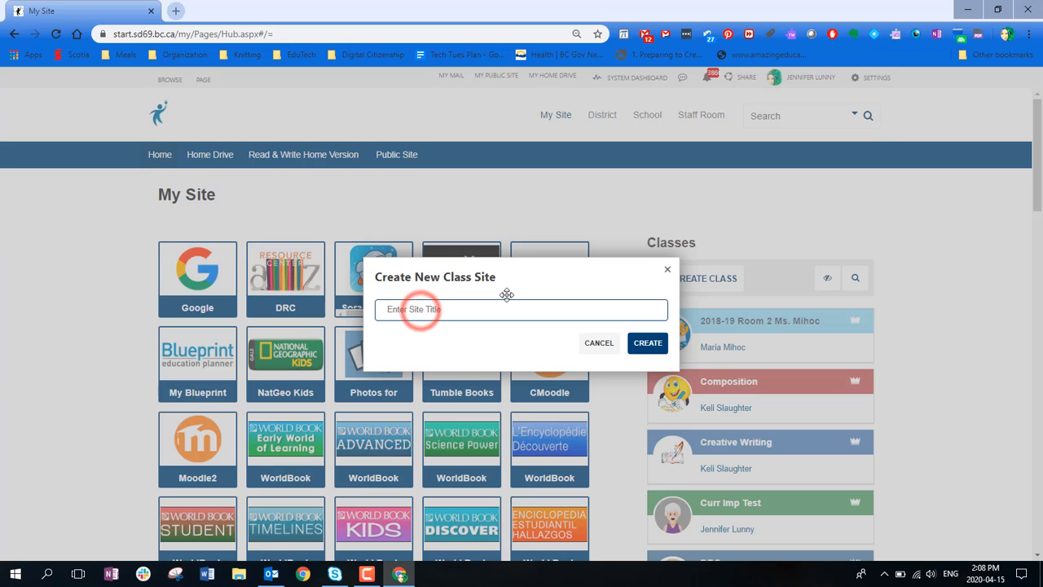
{"action": "type", "text": "Remote Learning"}
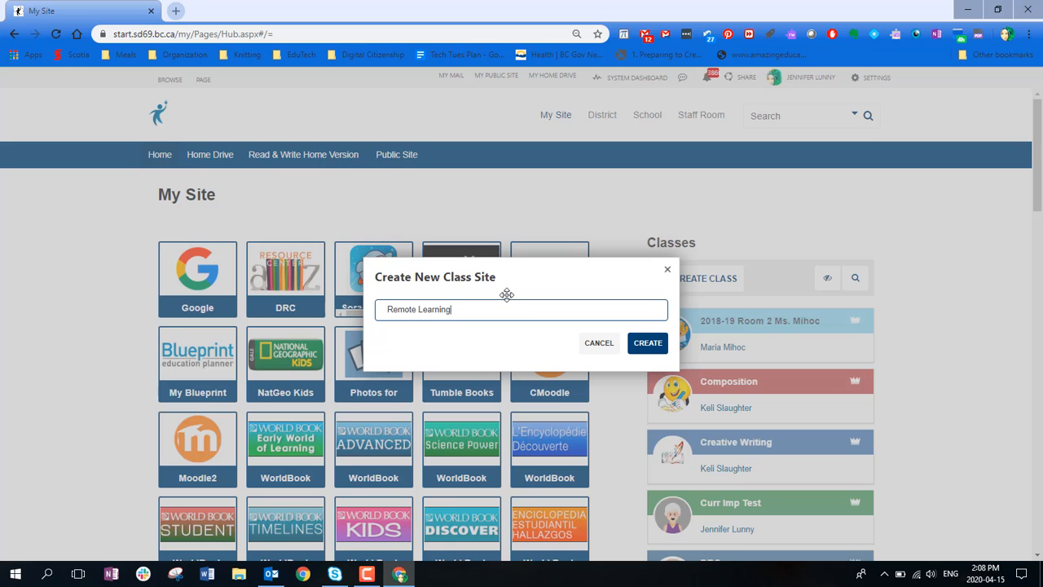
{"action": "left_click", "coordinate": [652, 344]}
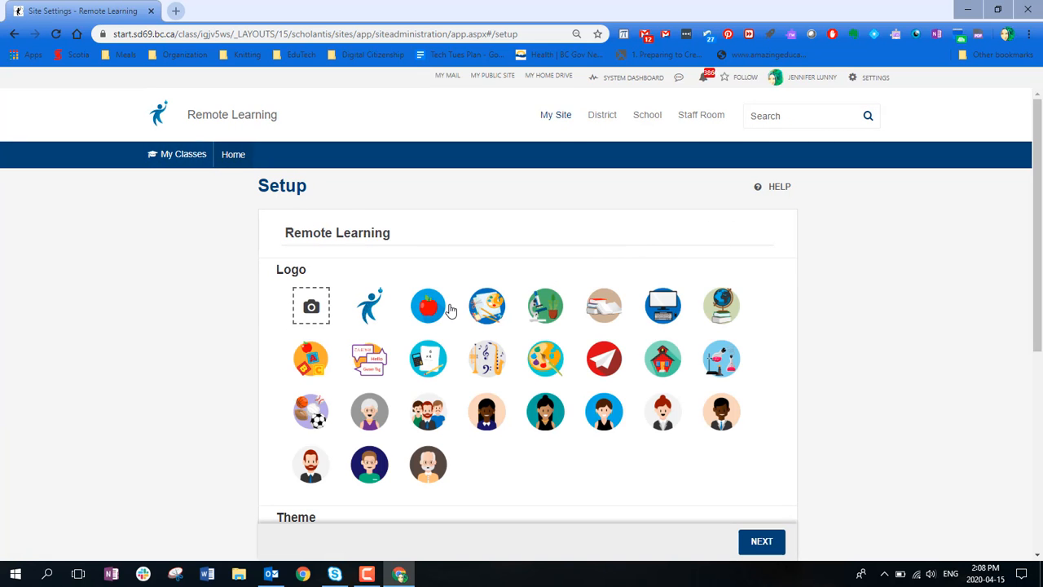
- Choose the red apple logo for the class site and continue to the Features settings to review the options
{"action": "left_click", "coordinate": [432, 315]}
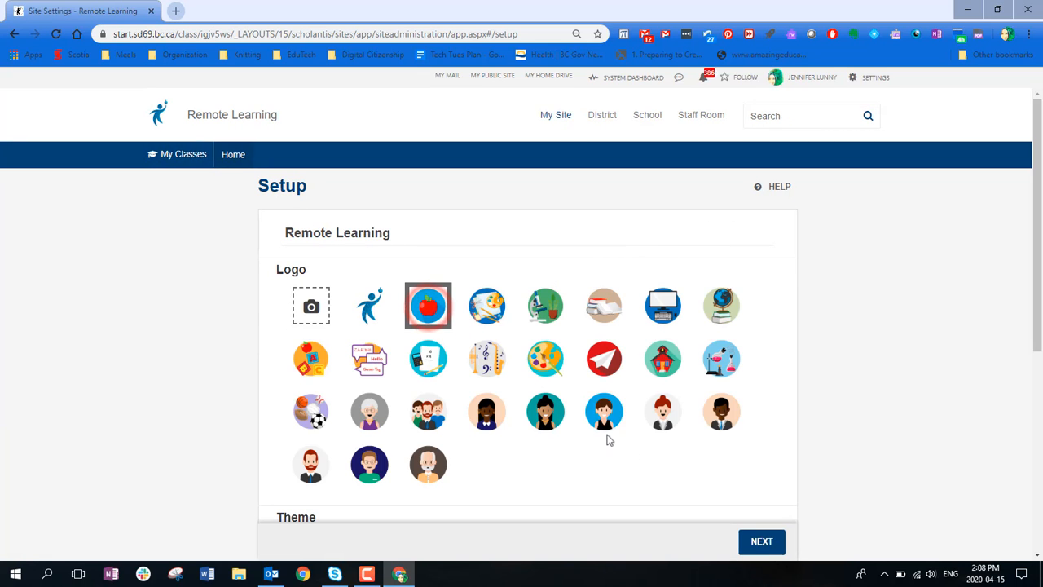
{"action": "left_click", "coordinate": [762, 546]}
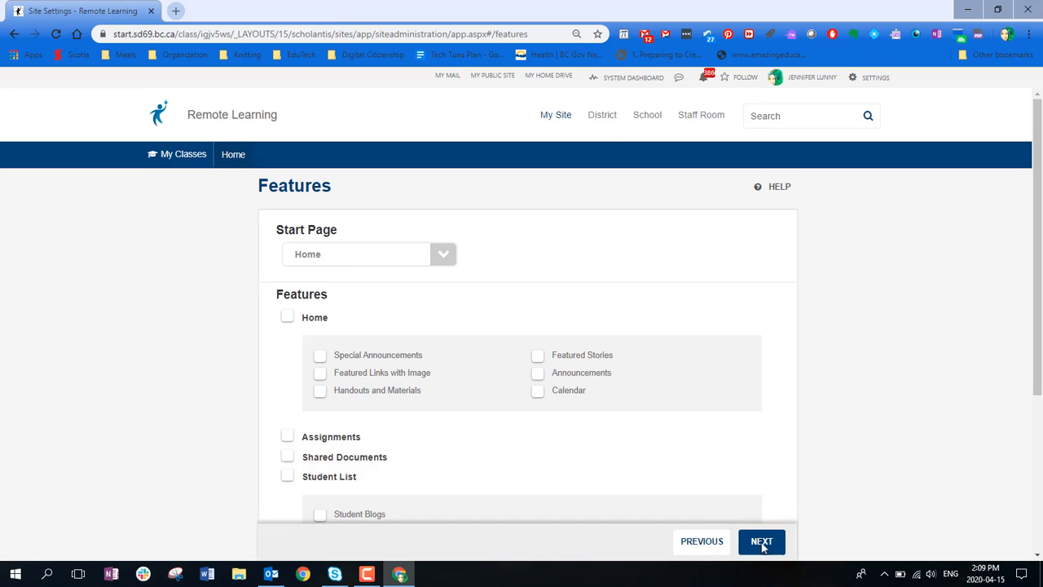
{"action": "scroll", "coordinate": [799, 356], "scroll_direction": "down", "scroll_amount": 3}
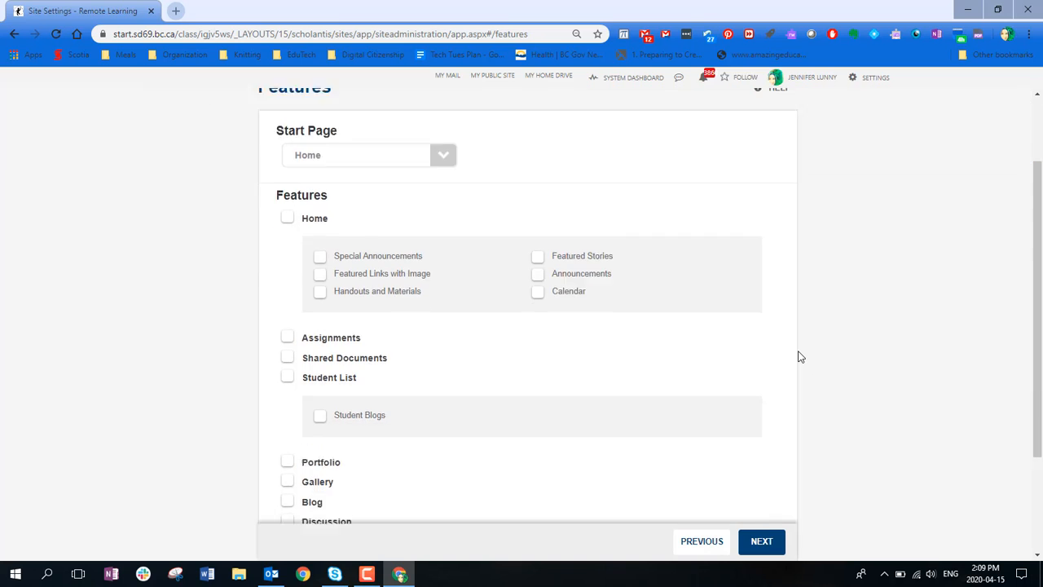
{"action": "scroll", "coordinate": [799, 357], "scroll_direction": "up", "scroll_amount": 3}
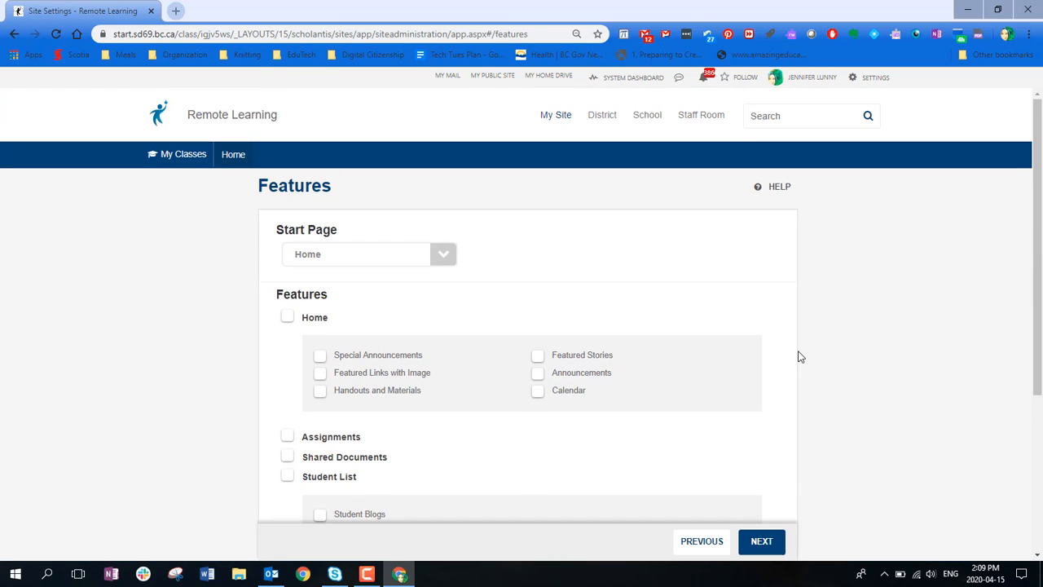
- Enable the Home feature with only Announcements, excluding Special Announcements, Featured Links with Image, Handouts and Materials, Featured Stories and Calendar
{"action": "left_click", "coordinate": [285, 320]}
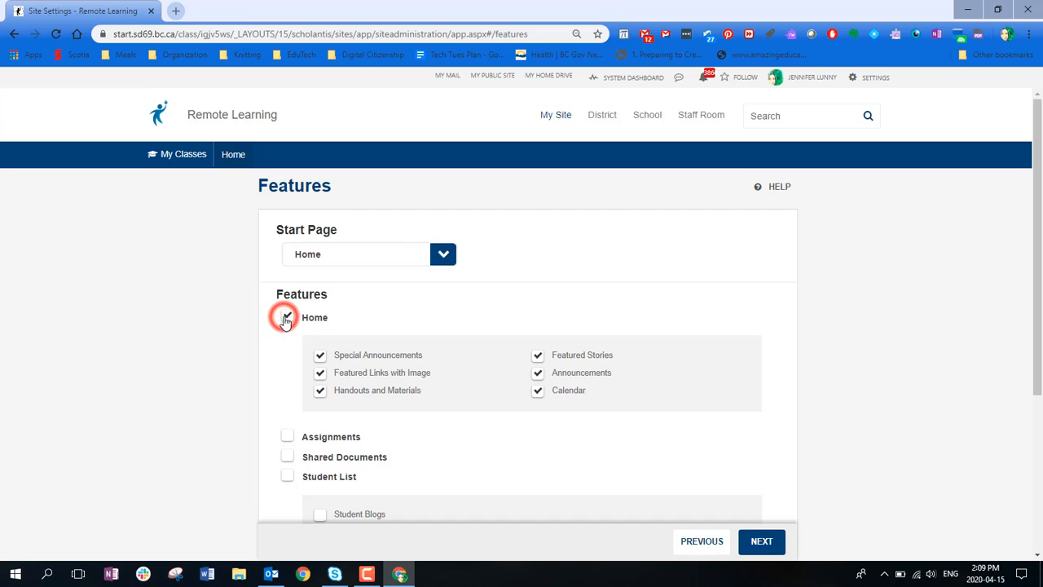
{"action": "left_click", "coordinate": [319, 357]}
{"action": "left_click", "coordinate": [320, 373]}
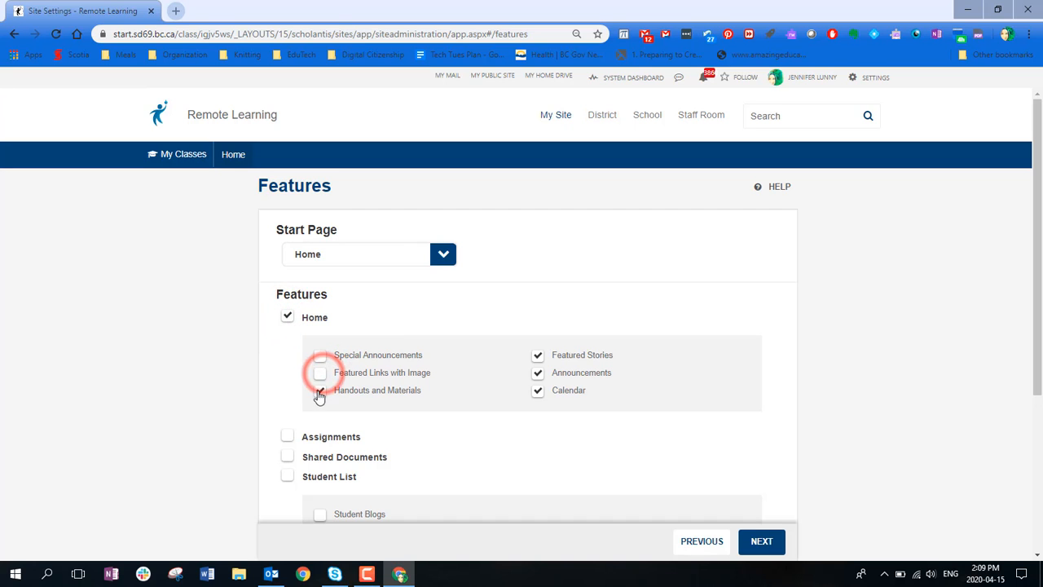
{"action": "left_click", "coordinate": [319, 391]}
{"action": "left_click", "coordinate": [537, 356]}
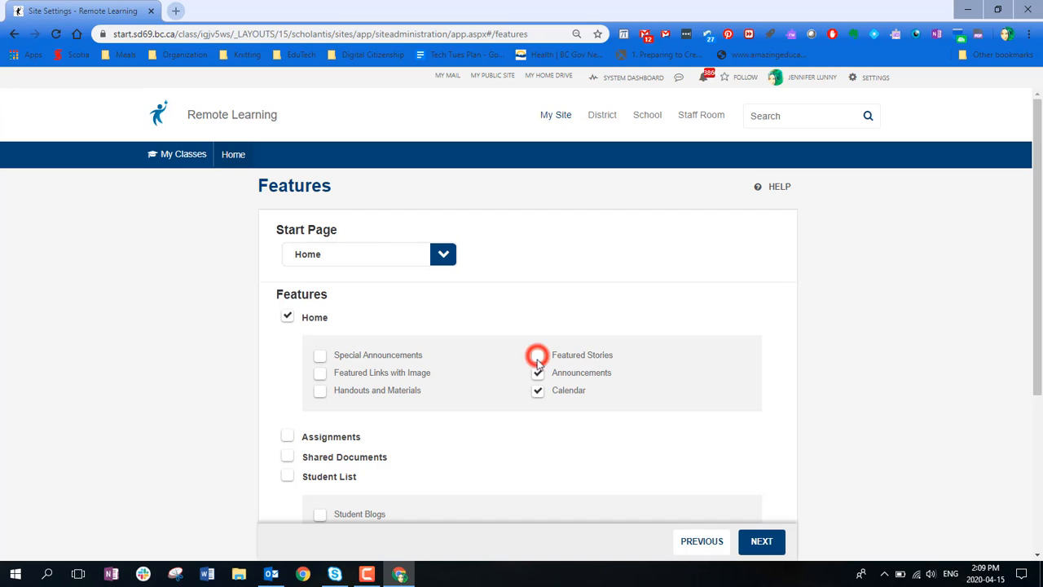
{"action": "left_click", "coordinate": [537, 392]}
- Enable the Assignments, Portfolio and Discussion features and continue to the Access settings, dismissing the e-mail notification
{"action": "scroll", "coordinate": [793, 421], "scroll_direction": "down", "scroll_amount": 1}
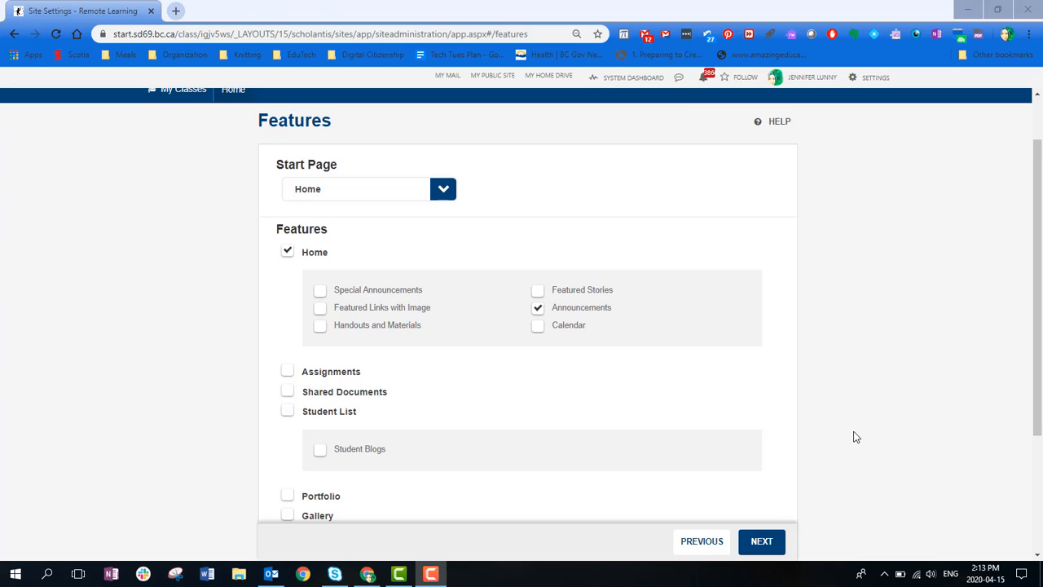
{"action": "left_click", "coordinate": [287, 373]}
{"action": "left_click", "coordinate": [287, 372]}
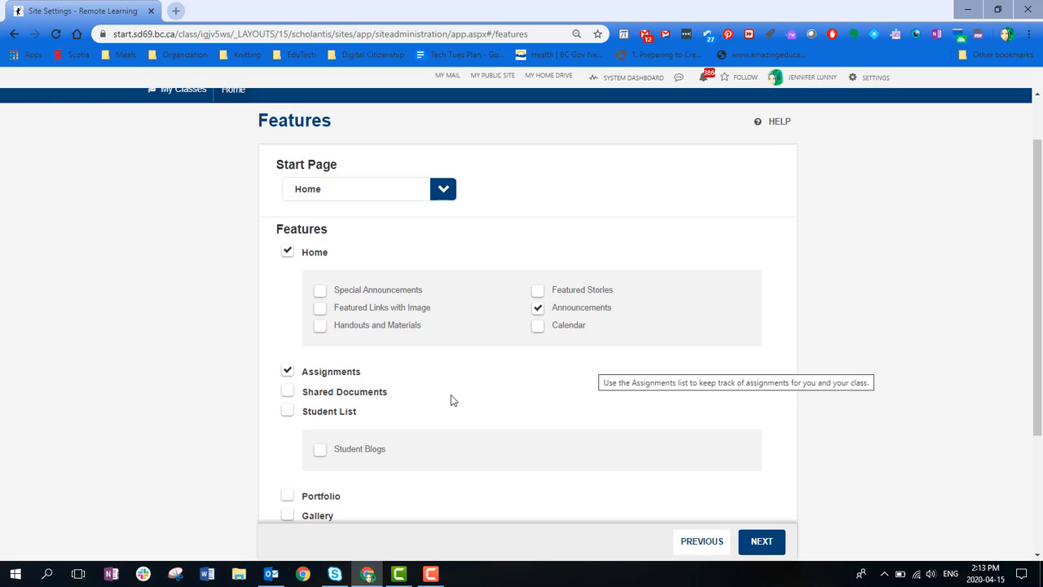
{"action": "scroll", "coordinate": [450, 395], "scroll_direction": "down", "scroll_amount": 1}
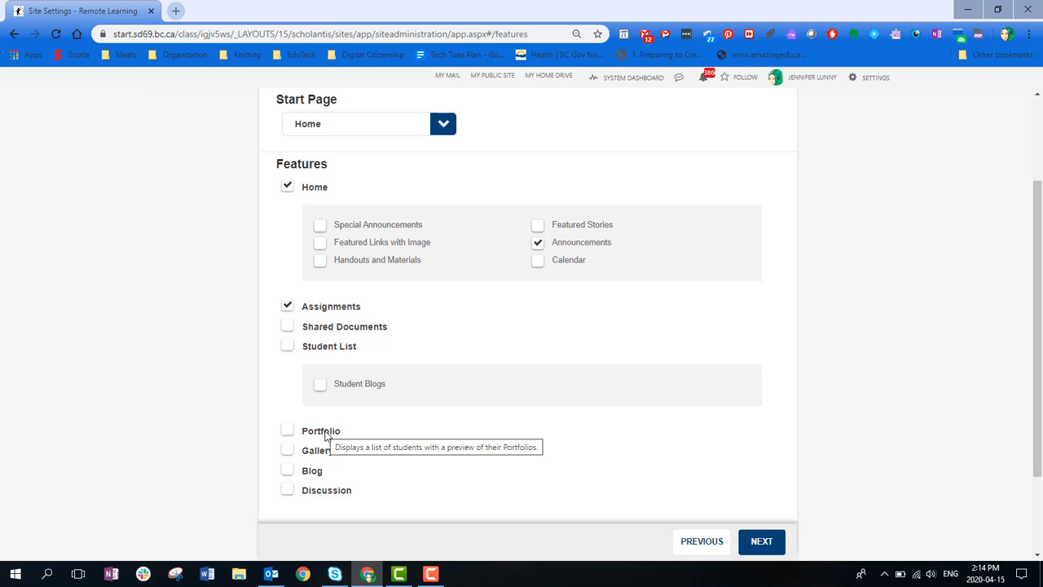
{"action": "left_click", "coordinate": [287, 430]}
{"action": "left_click", "coordinate": [287, 431]}
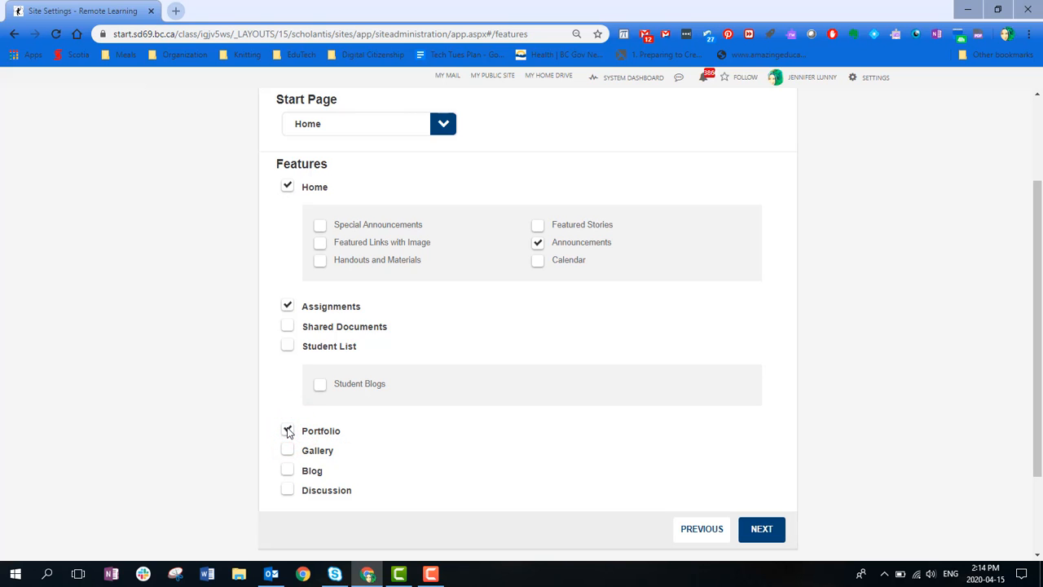
{"action": "left_click", "coordinate": [288, 491]}
{"action": "scroll", "coordinate": [570, 443], "scroll_direction": "up", "scroll_amount": 1}
{"action": "scroll", "coordinate": [571, 443], "scroll_direction": "down", "scroll_amount": 1}
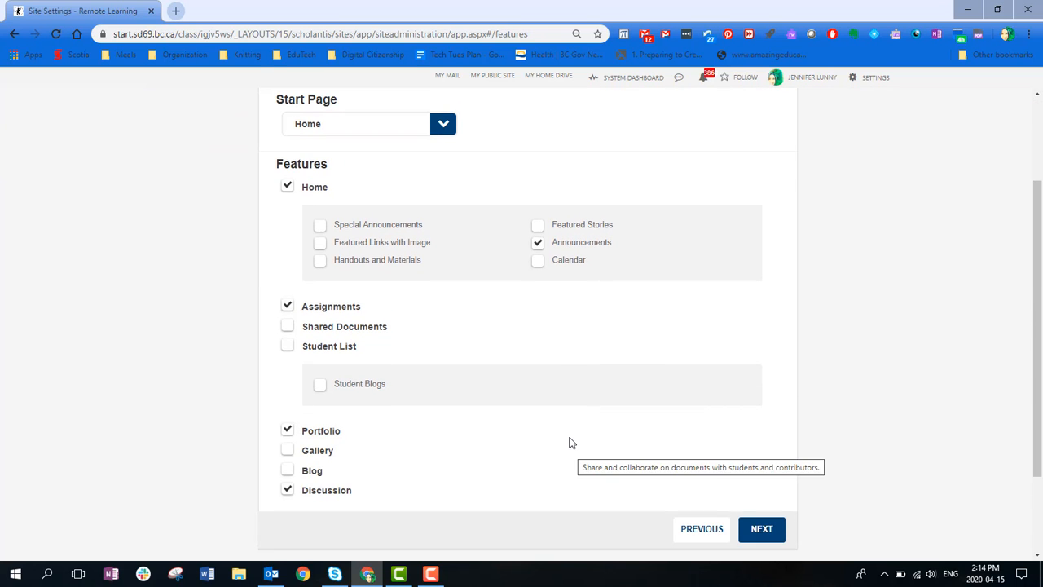
{"action": "scroll", "coordinate": [569, 440], "scroll_direction": "up", "scroll_amount": 2}
{"action": "scroll", "coordinate": [568, 440], "scroll_direction": "down", "scroll_amount": 3}
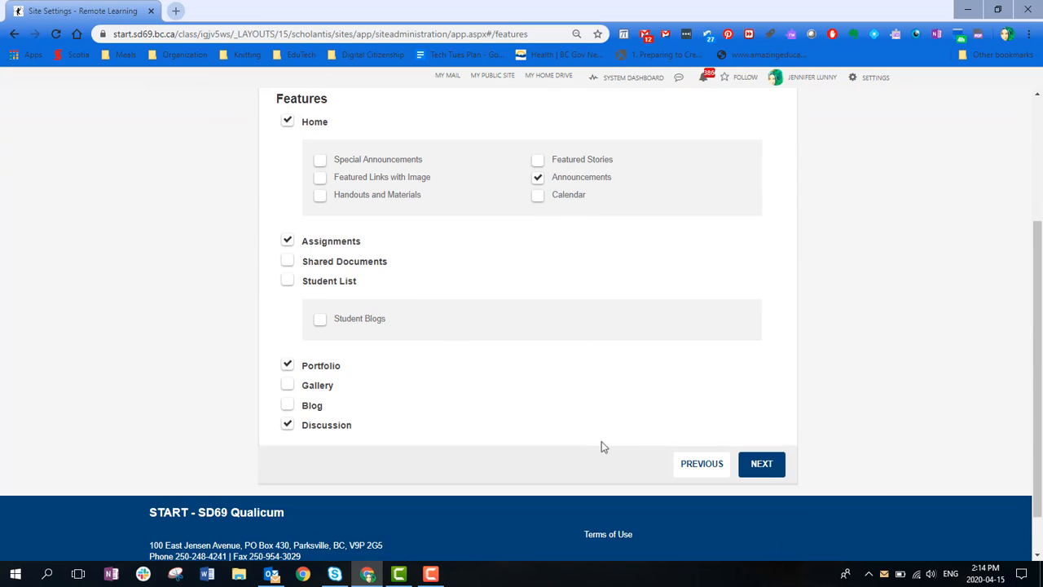
{"action": "left_click", "coordinate": [764, 464]}
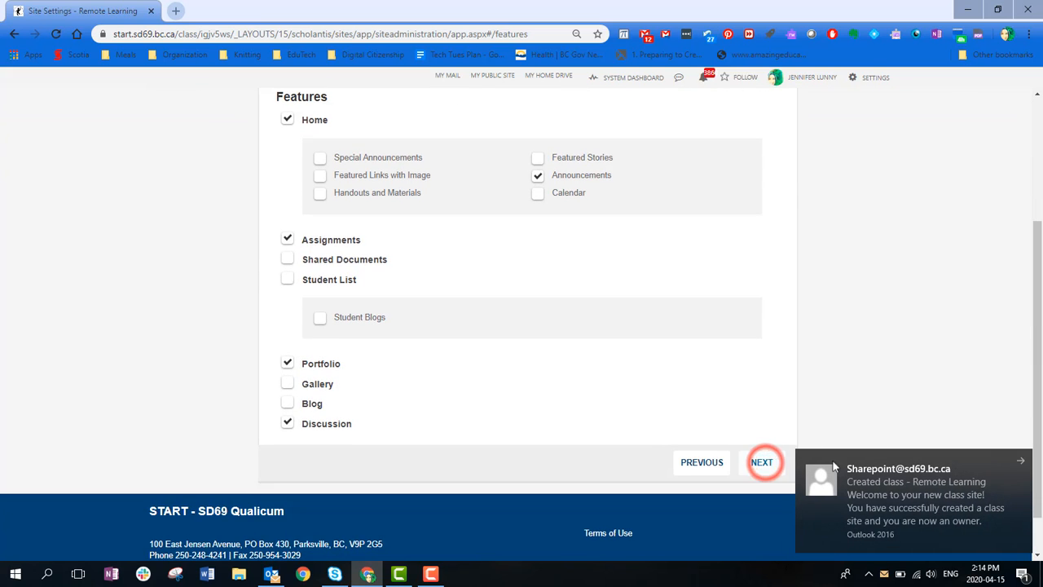
{"action": "left_click", "coordinate": [1019, 456]}
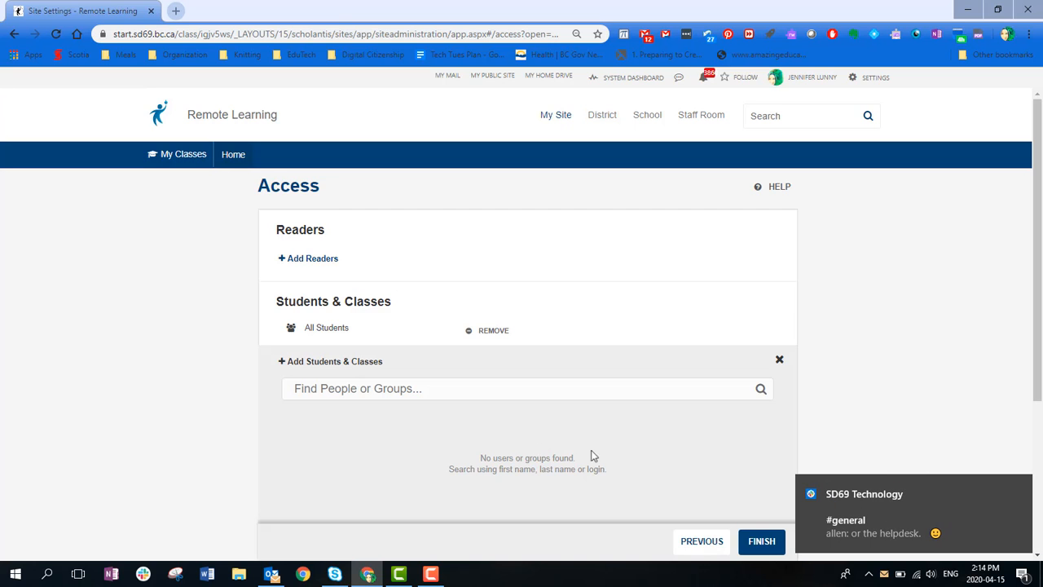
- Under Students & Classes, replace the All Students group with the Test Student account found as "tstudent", and finish the site setup
{"action": "left_click", "coordinate": [1021, 489]}
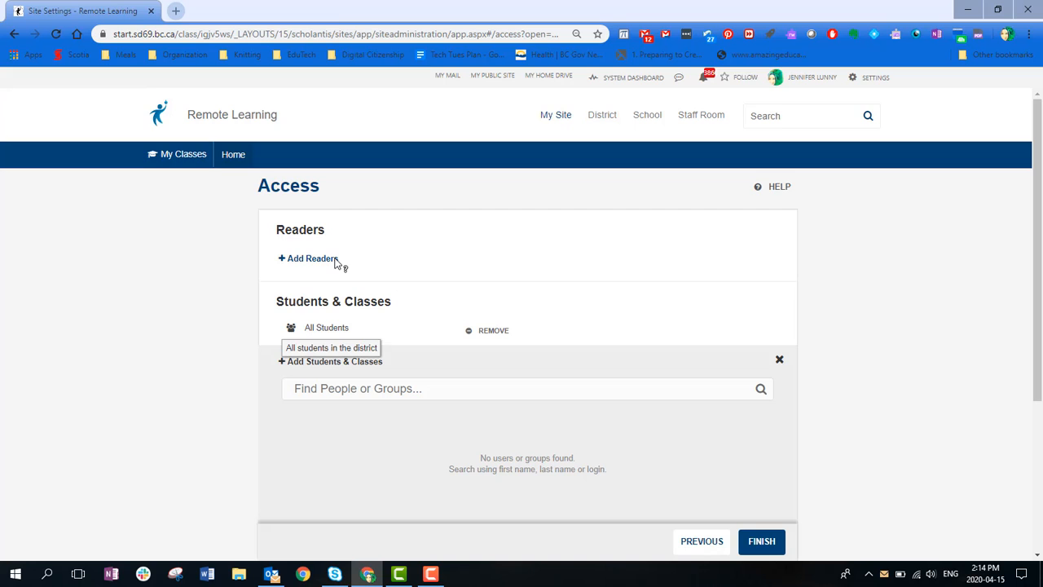
{"action": "left_click", "coordinate": [489, 330]}
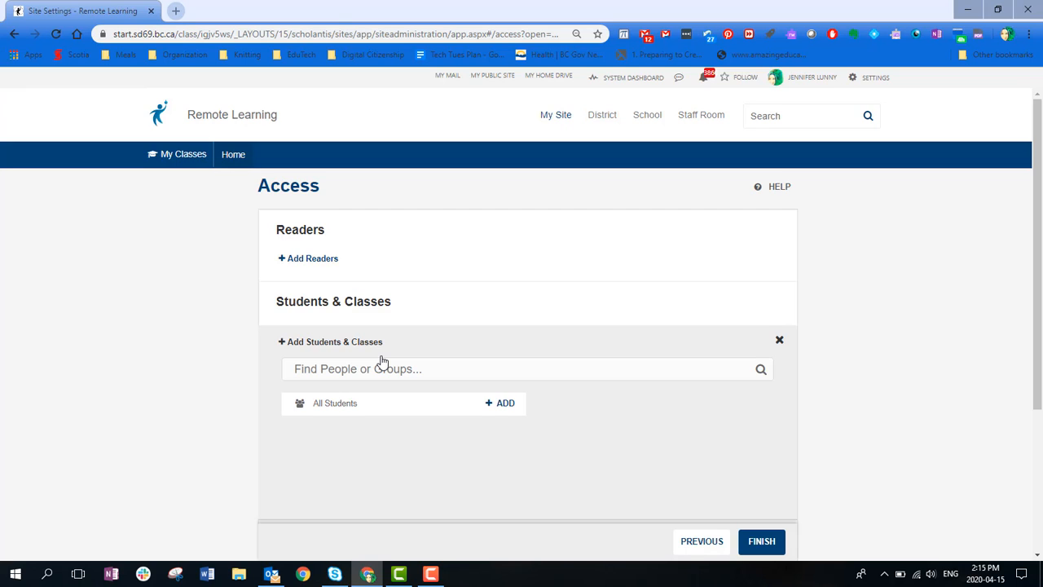
{"action": "left_click", "coordinate": [366, 369]}
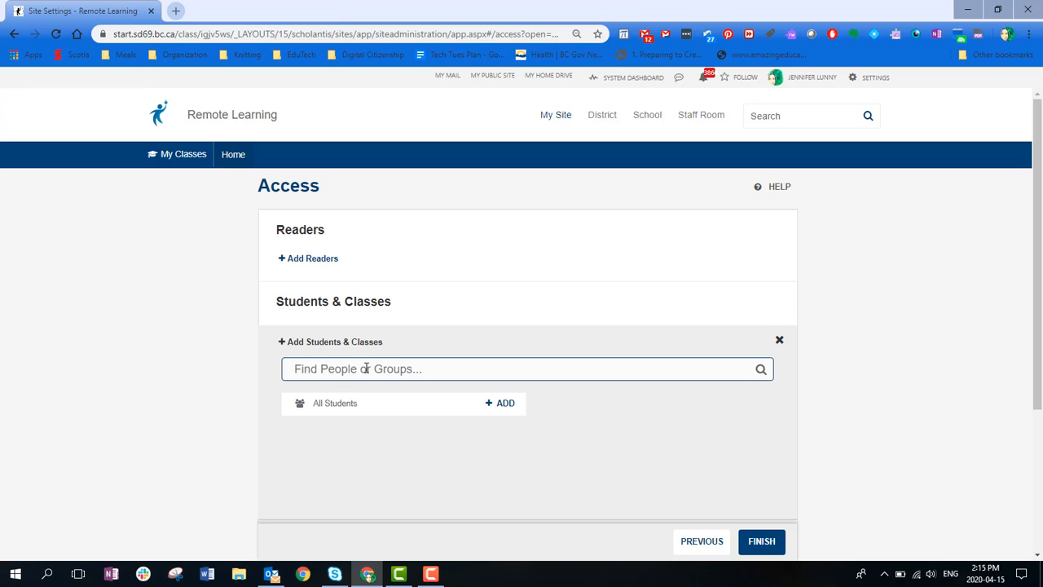
{"action": "left_click", "coordinate": [366, 369]}
{"action": "type", "text": "tstudent"}
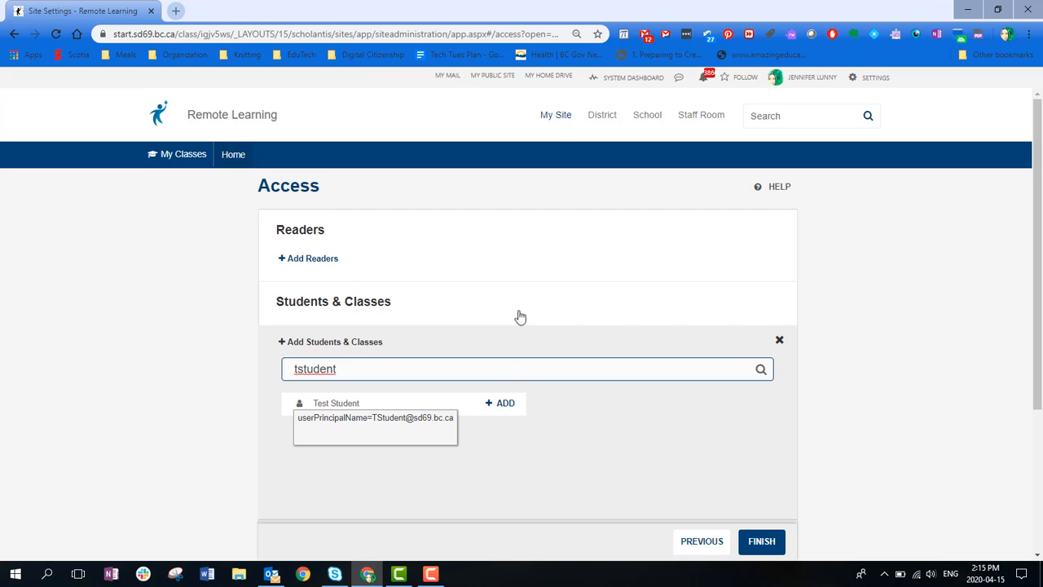
{"action": "left_click", "coordinate": [503, 405]}
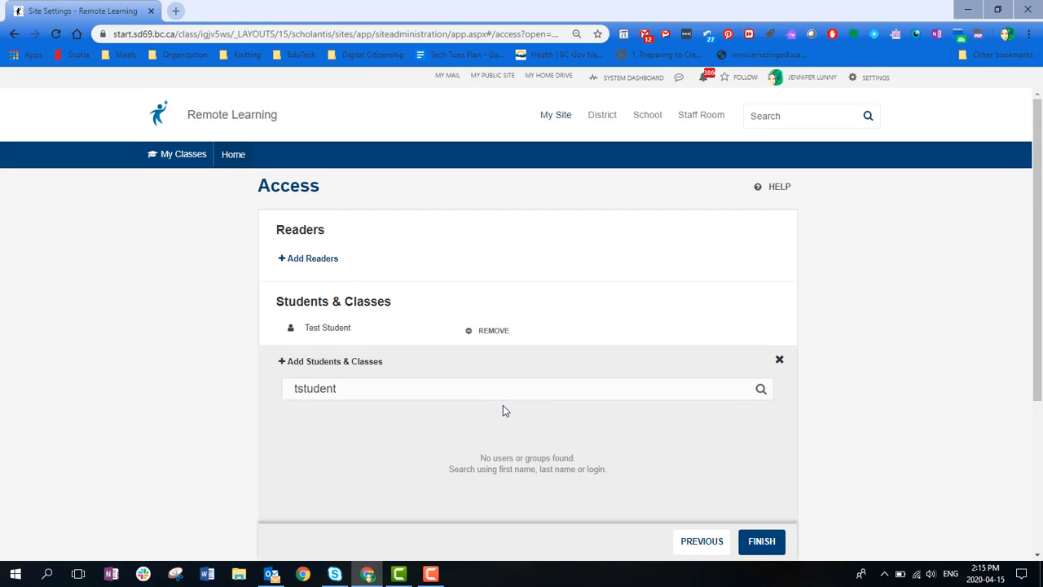
{"action": "scroll", "coordinate": [503, 405], "scroll_direction": "down", "scroll_amount": 3}
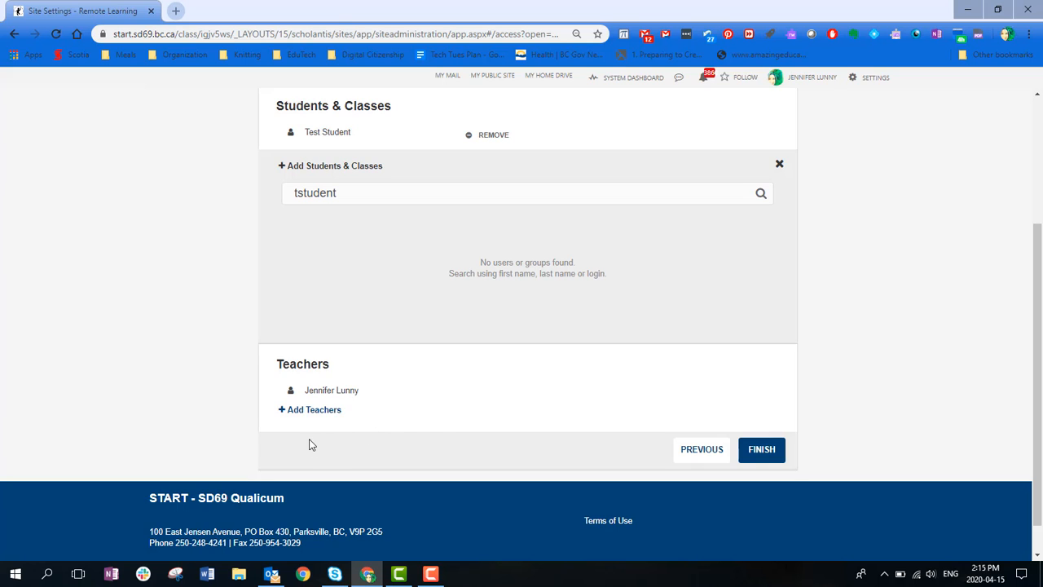
{"action": "left_click", "coordinate": [771, 450]}
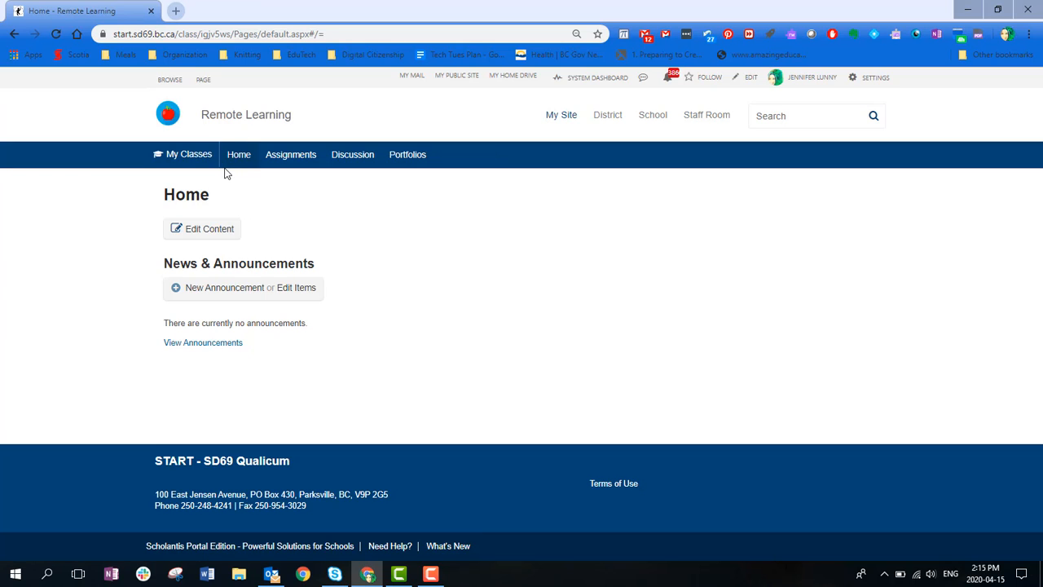
- Look through the class site's Assignments, Discussion and Portfolios pages
{"action": "left_click", "coordinate": [289, 156]}
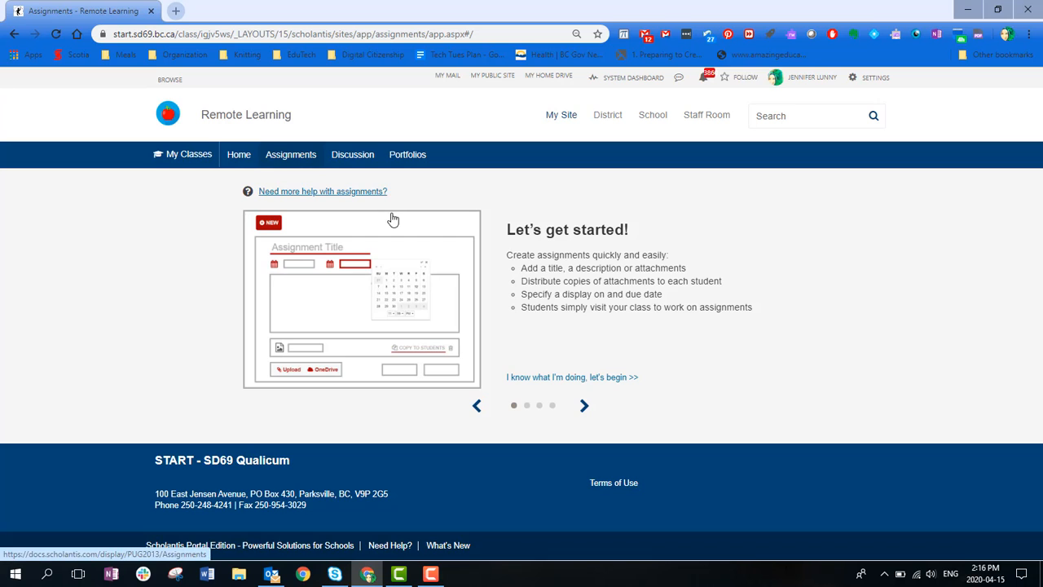
{"action": "left_click", "coordinate": [355, 156]}
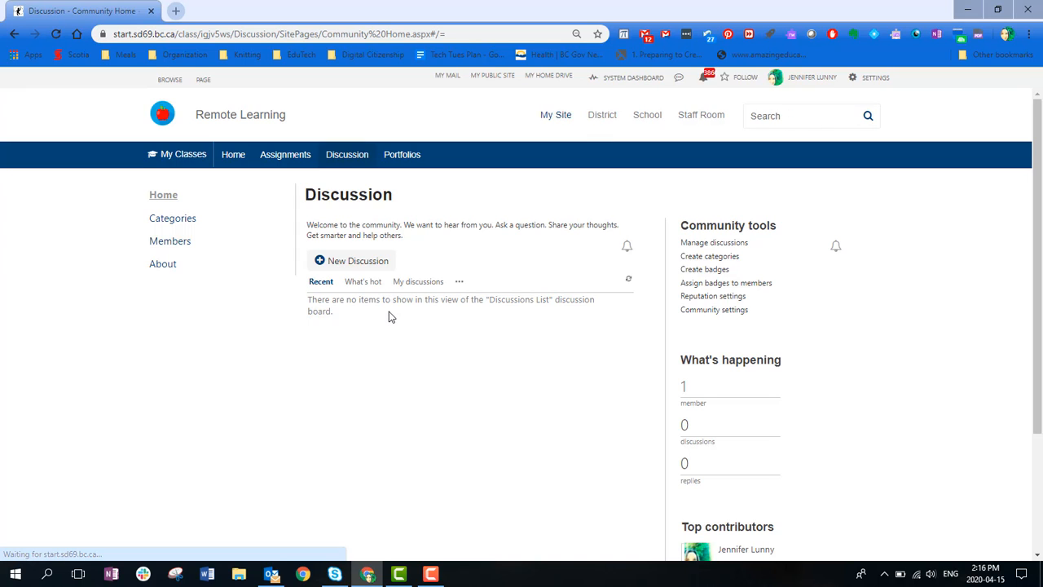
{"action": "left_click", "coordinate": [402, 157]}
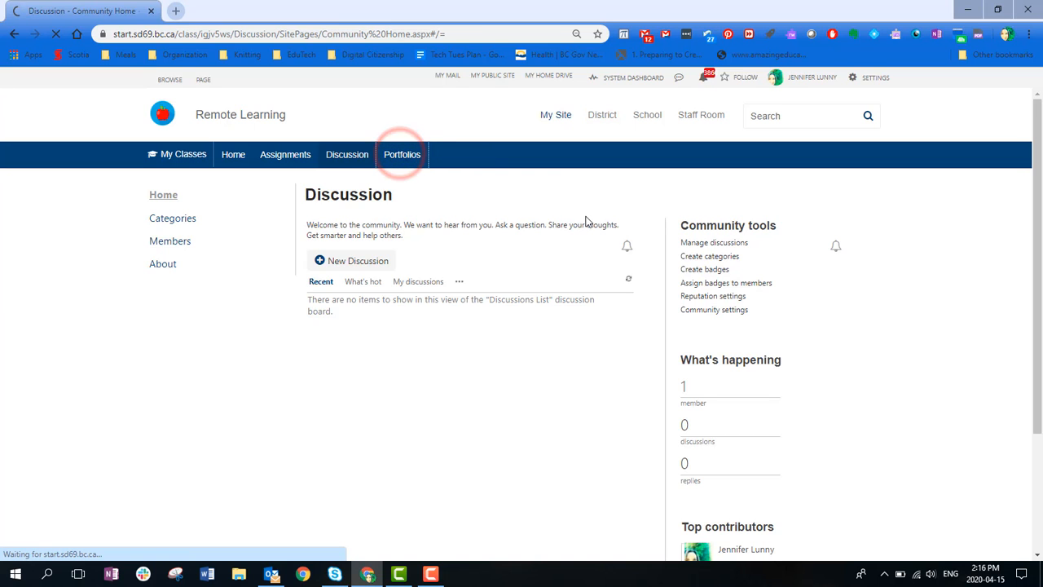